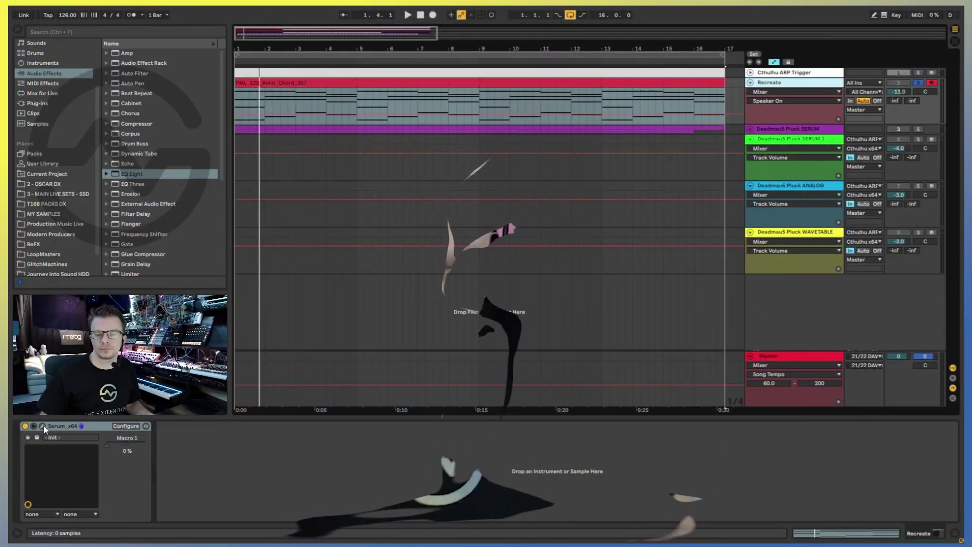
Step: Open Serum on the Recreate track and play the chord clip through its Init patch
click(43, 427)
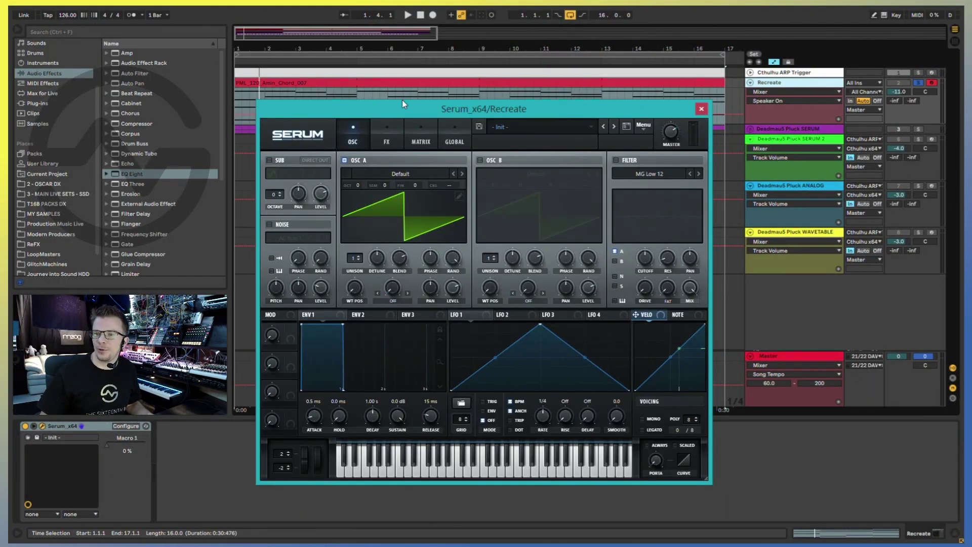
drag(557, 109, 536, 61)
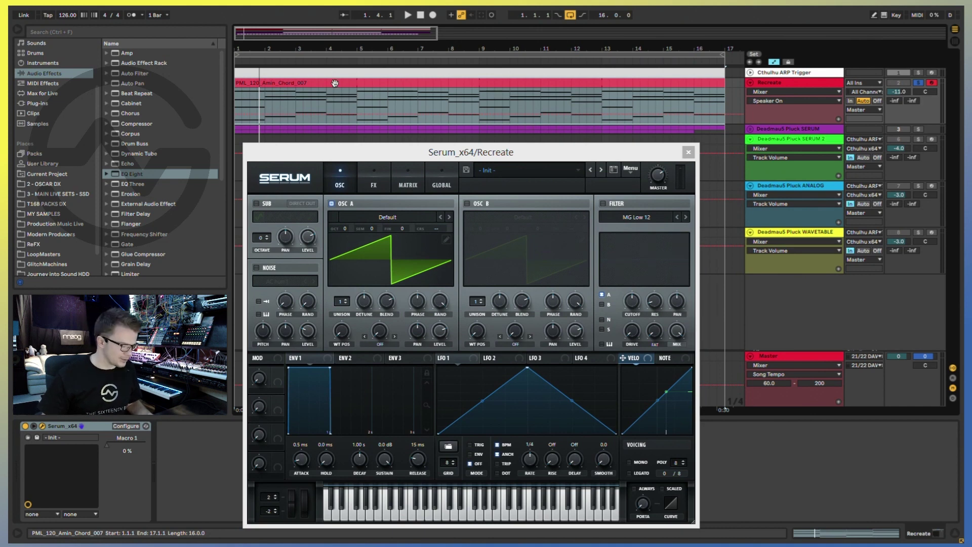
key(space)
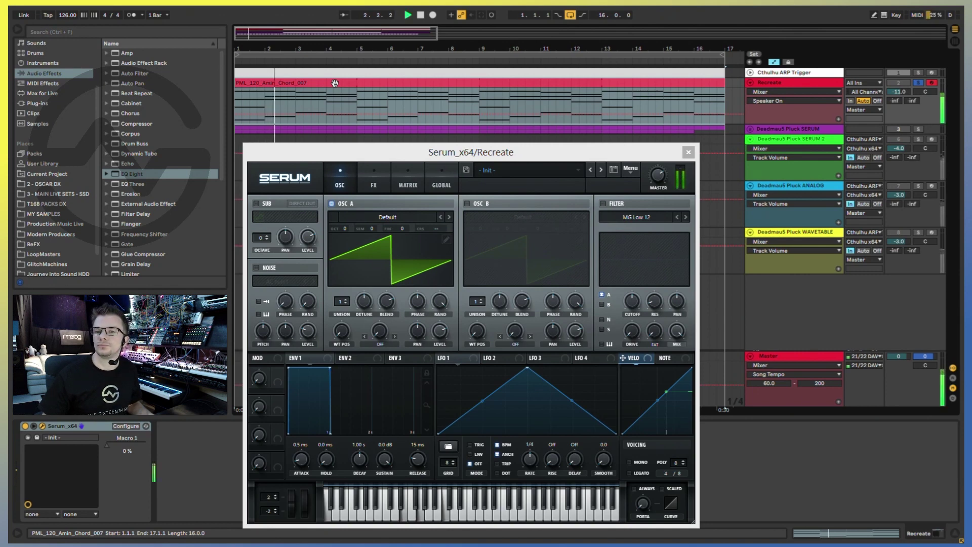
key(space)
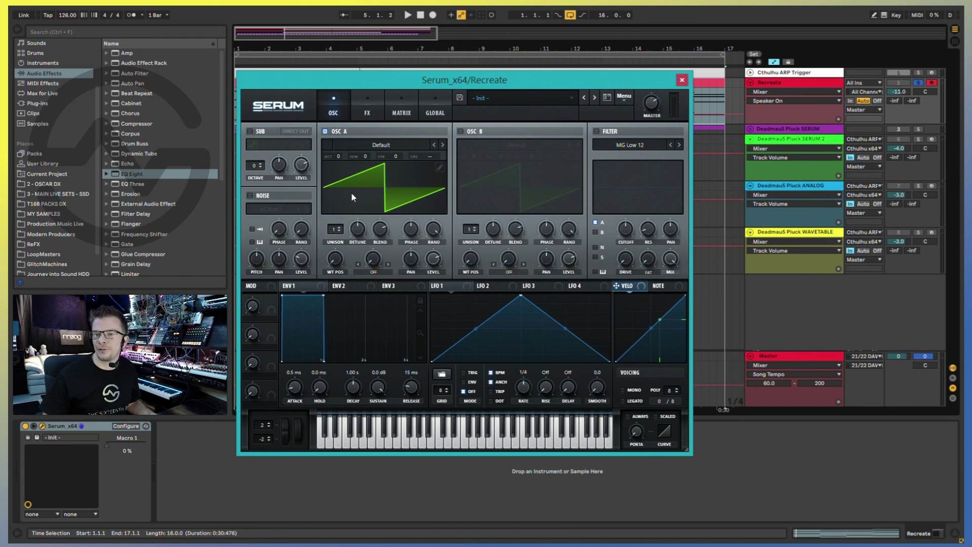
Step: Give OSC A 2 unison voices with detune near 0.60, and enable the sub at octave -1
key(space)
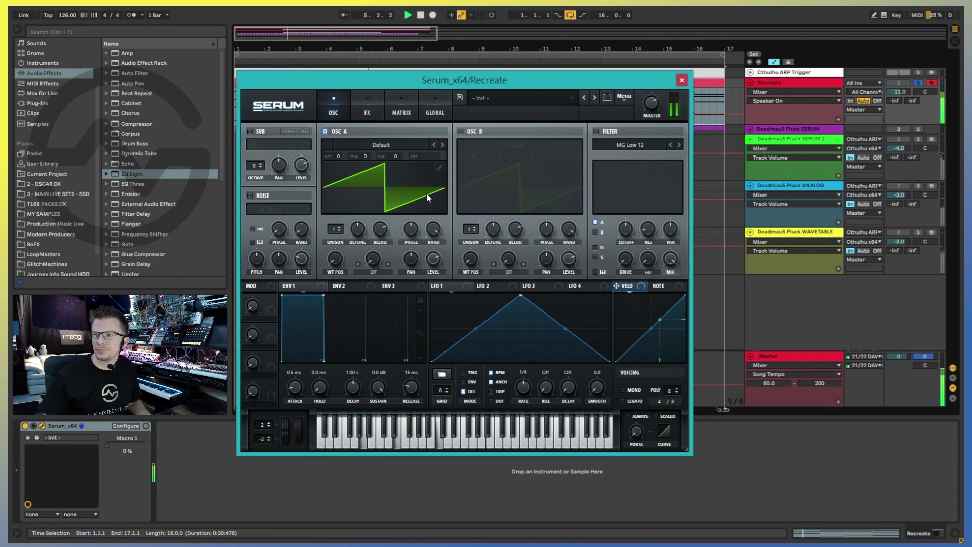
click(334, 233)
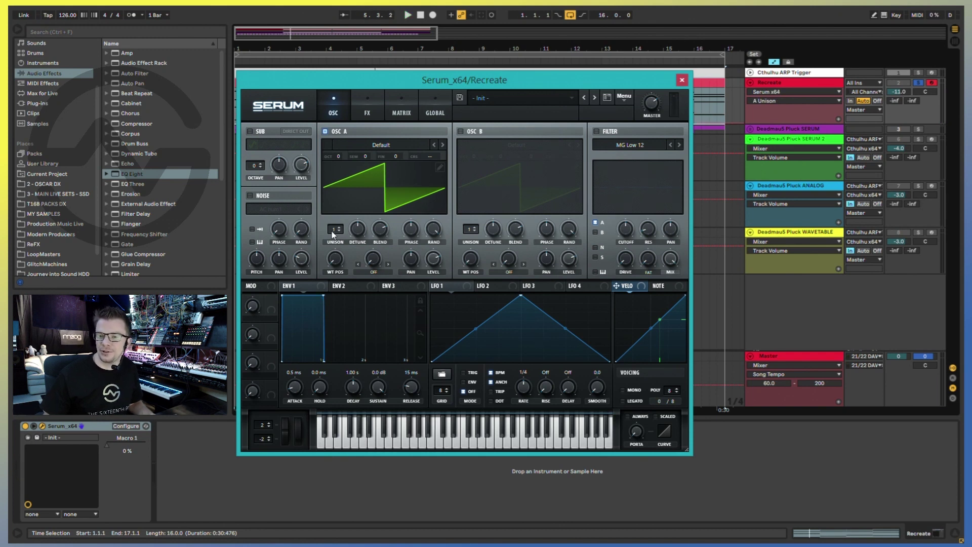
mouse_move(332, 234)
mouse_down()
mouse_move(333, 224)
mouse_move(340, 233)
mouse_up()
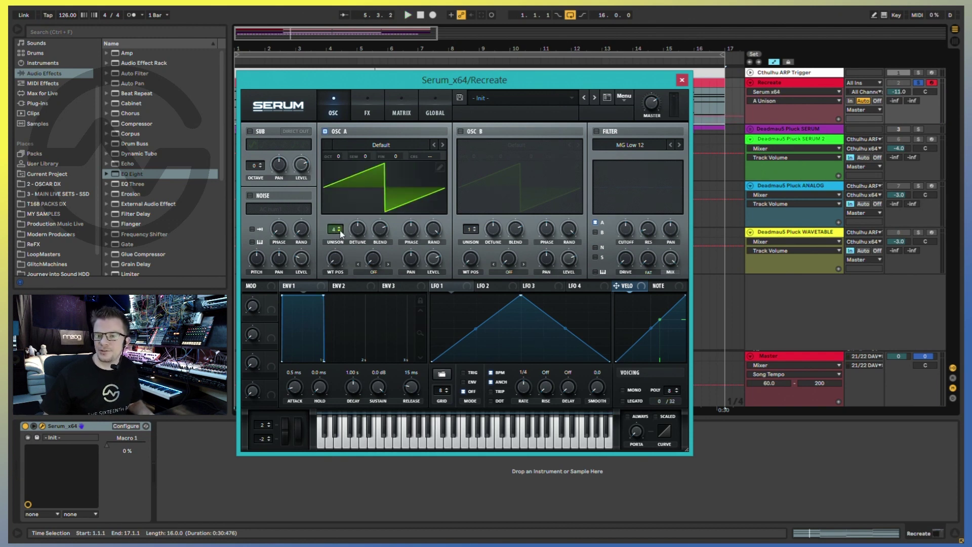
key(space)
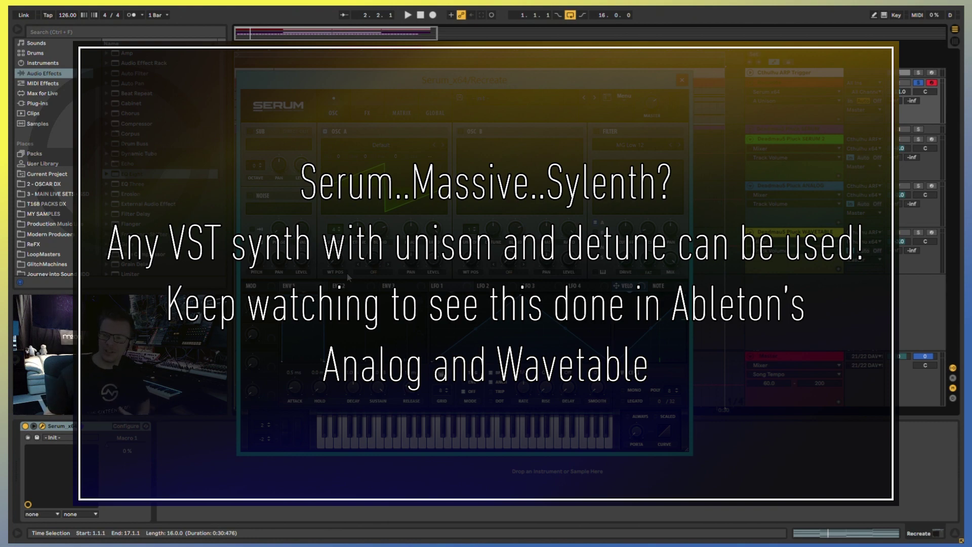
key(space)
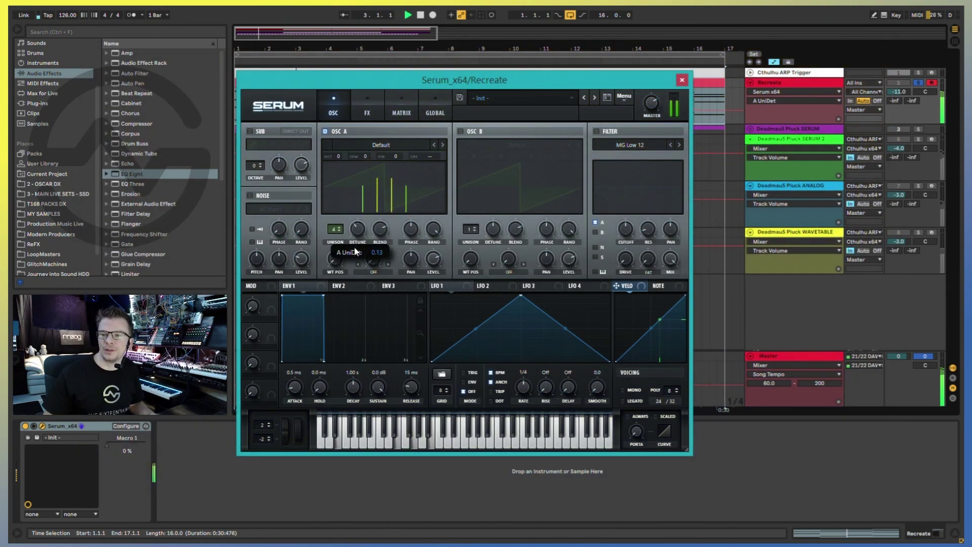
mouse_move(356, 252)
mouse_down()
mouse_move(363, 210)
mouse_move(356, 265)
mouse_up()
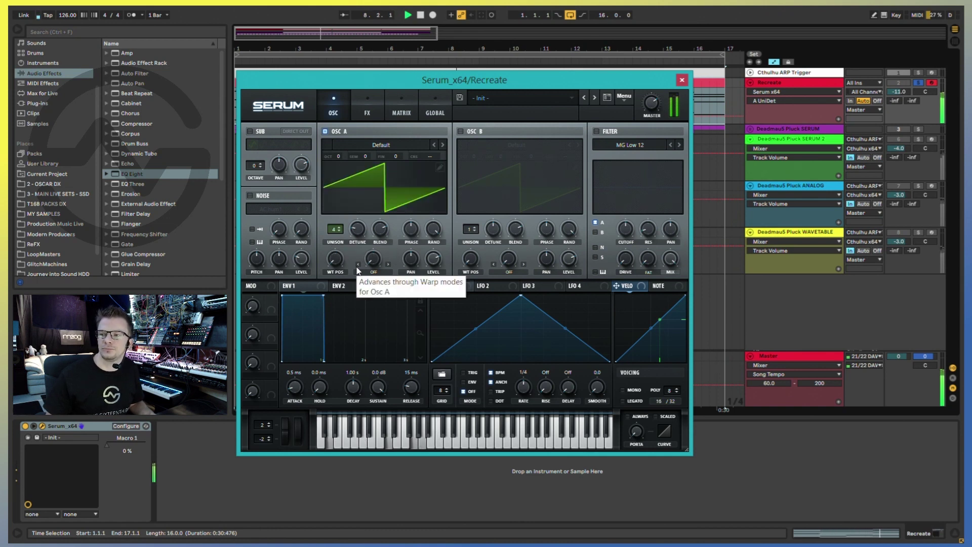
key(space)
click(249, 131)
click(260, 167)
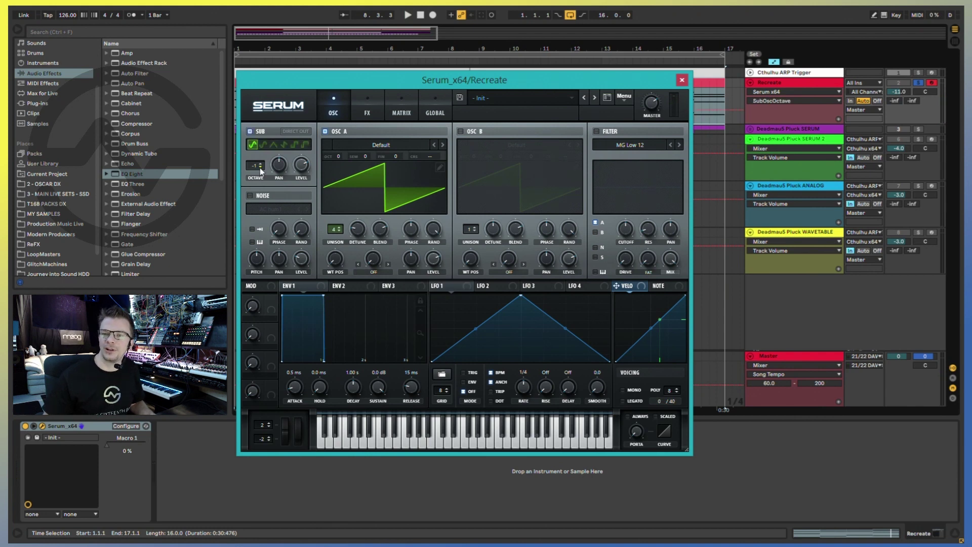
Step: Enable the MG Low 24 filter and route LFO 2 to cutoff as a sharp 1/8 decay
key(space)
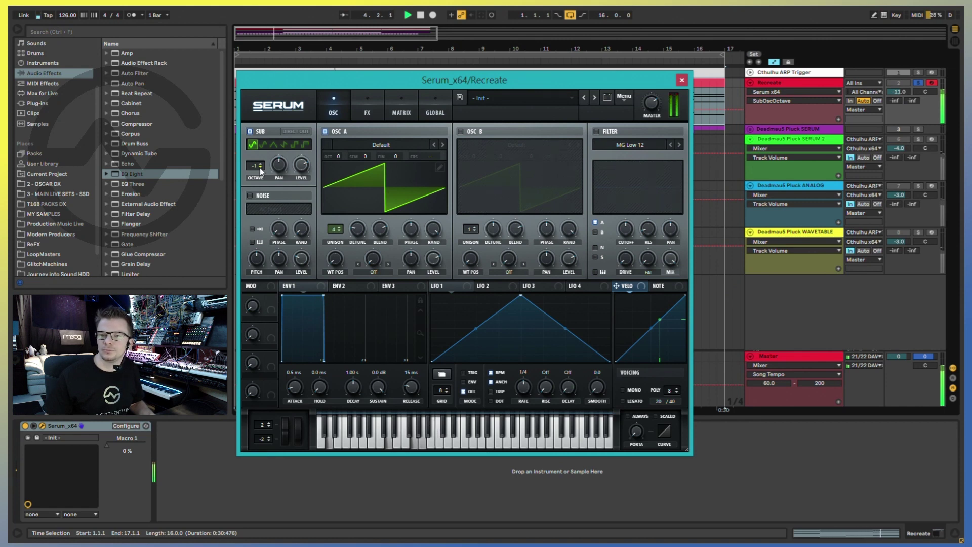
click(597, 132)
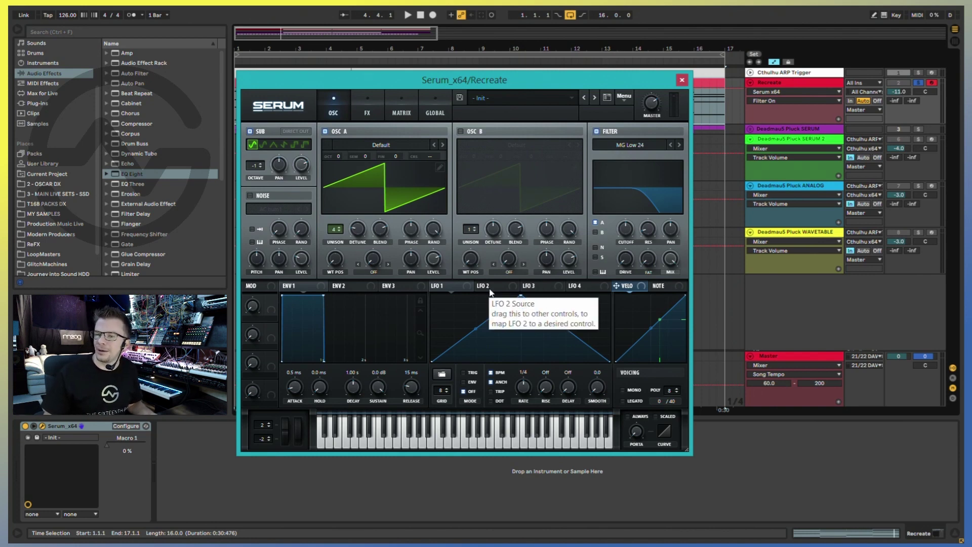
click(490, 292)
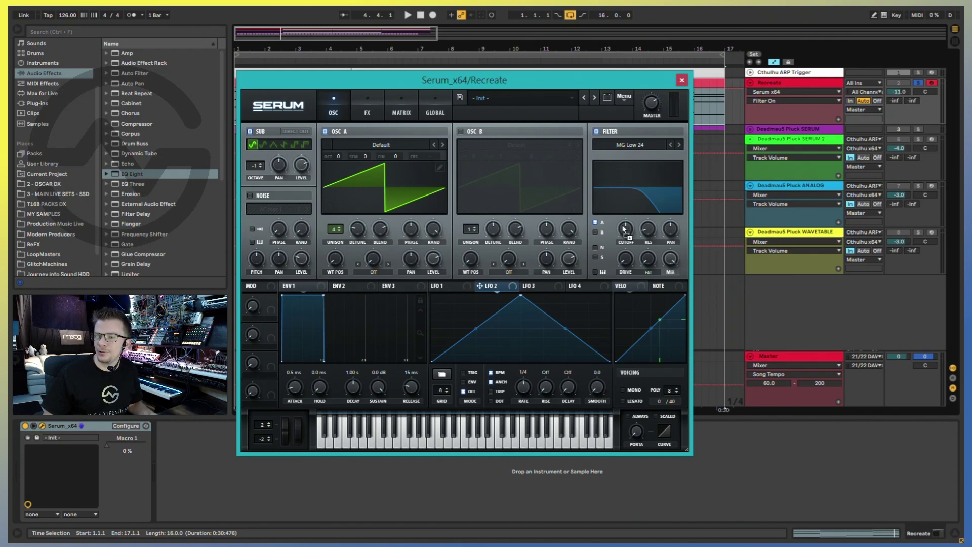
drag(623, 229, 624, 229)
drag(521, 296, 435, 296)
drag(522, 329, 523, 360)
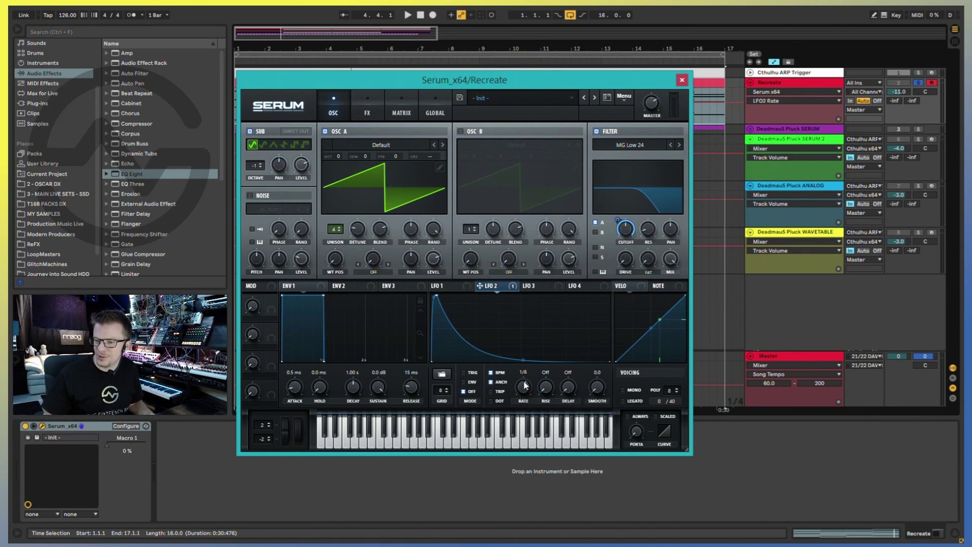
click(626, 228)
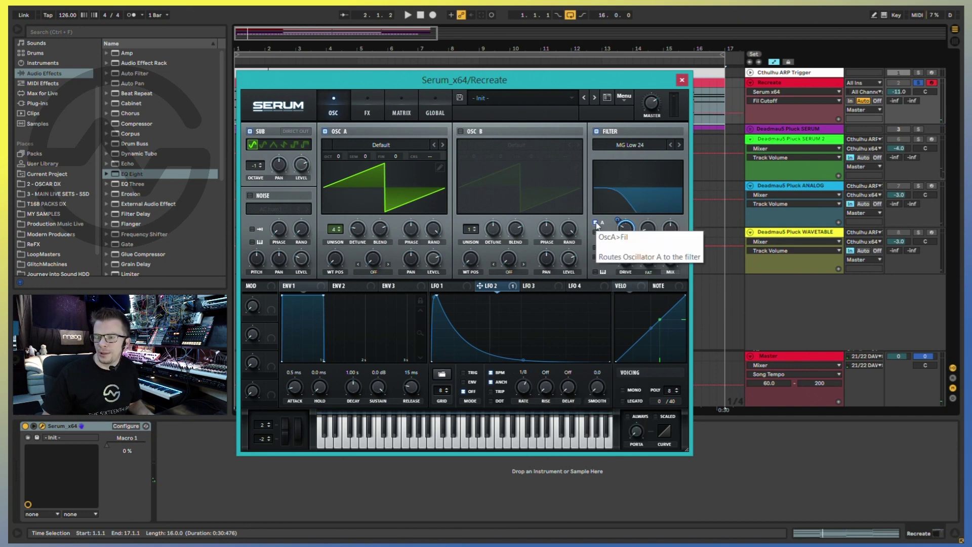
Step: Tick the filter's S route box so the sub is filtered, and listen to the pluck
click(596, 223)
click(595, 222)
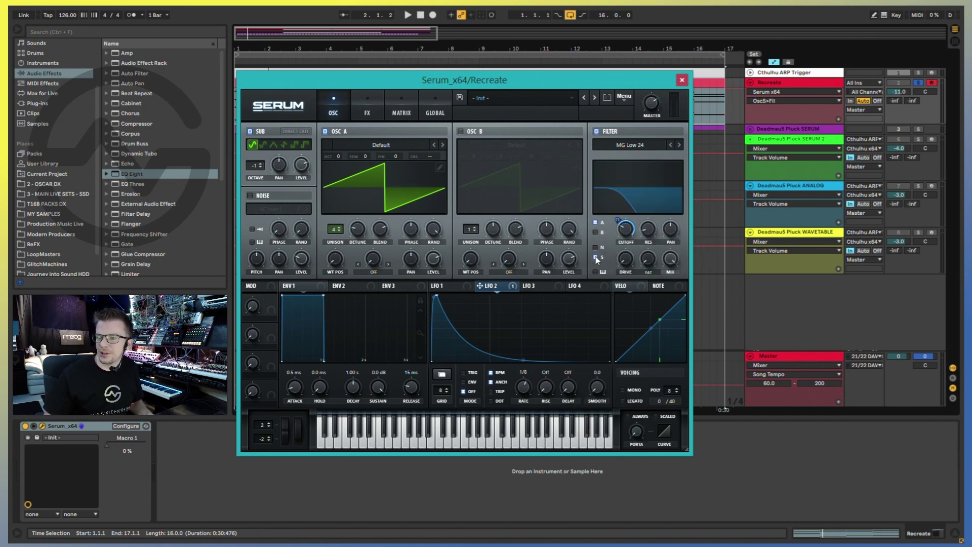
key(space)
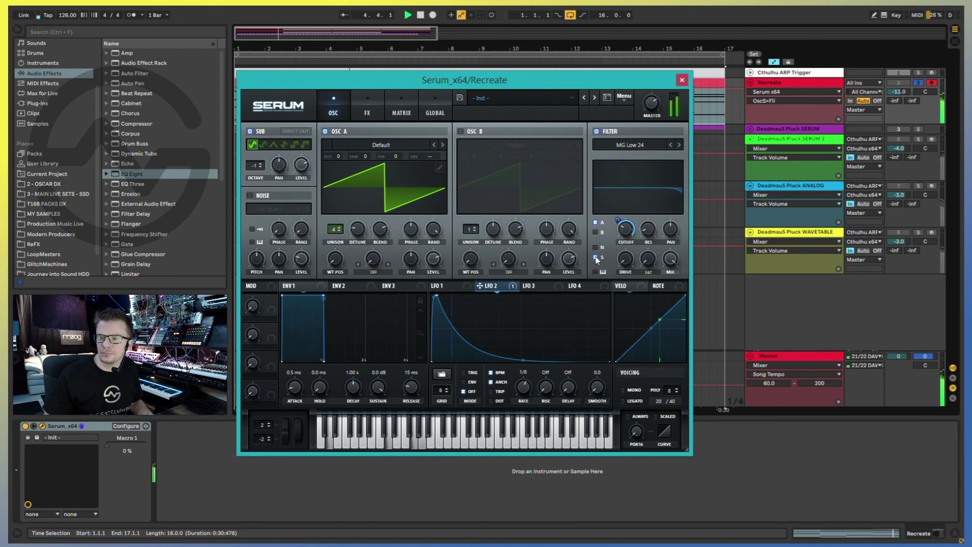
key(space)
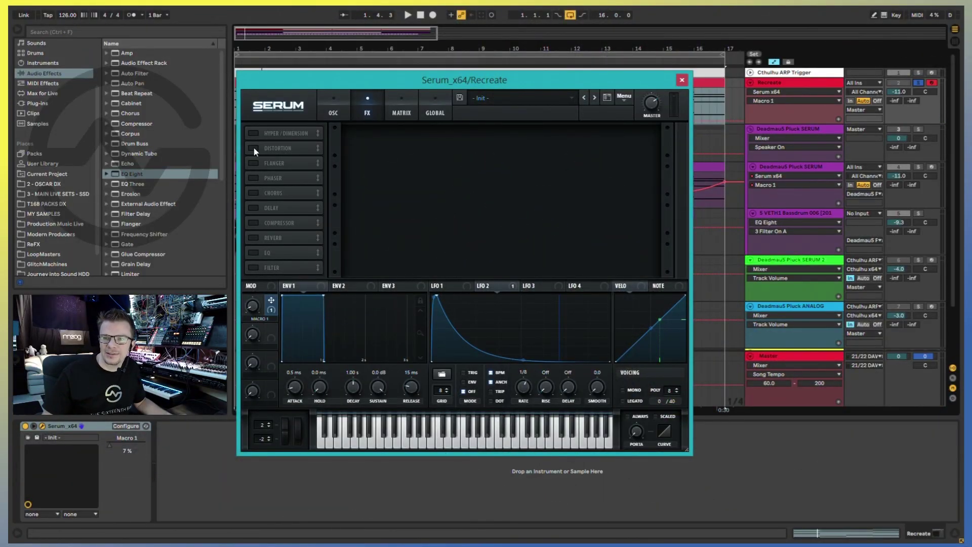
Step: Enable Tube distortion with its filter at 262 Hz placed PRE
click(253, 149)
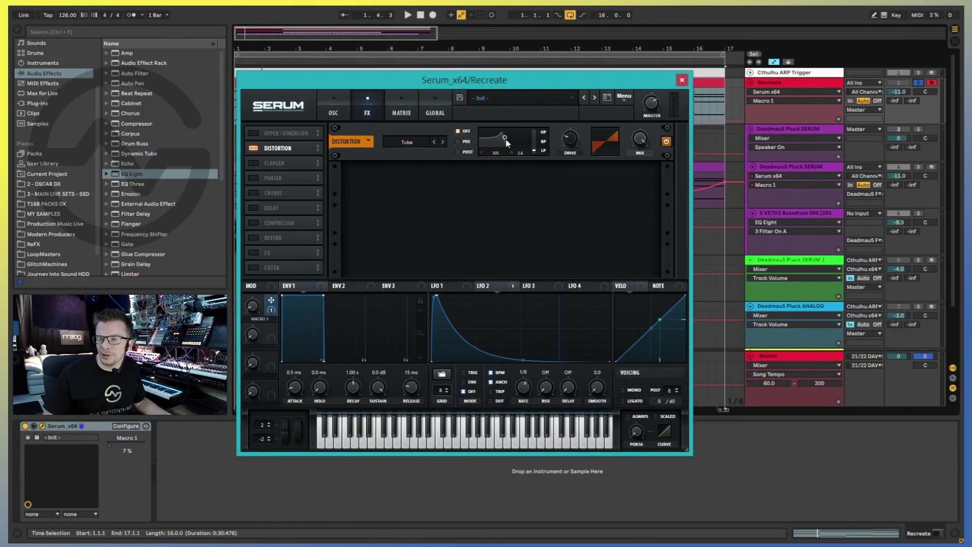
drag(502, 147, 505, 148)
click(459, 141)
key(space)
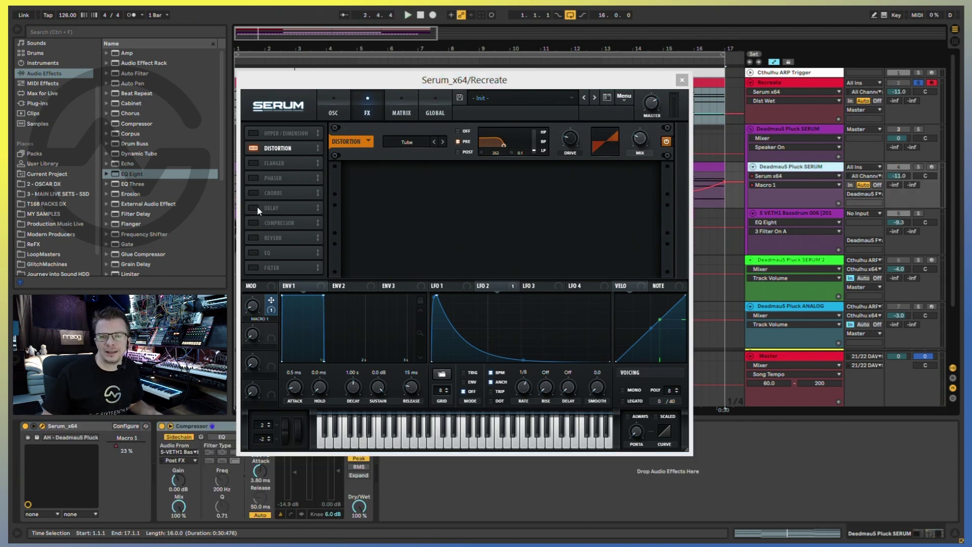
Step: Add a delay at 1/8 left and 1/4 right, about 27% wet
click(256, 208)
drag(465, 189, 466, 194)
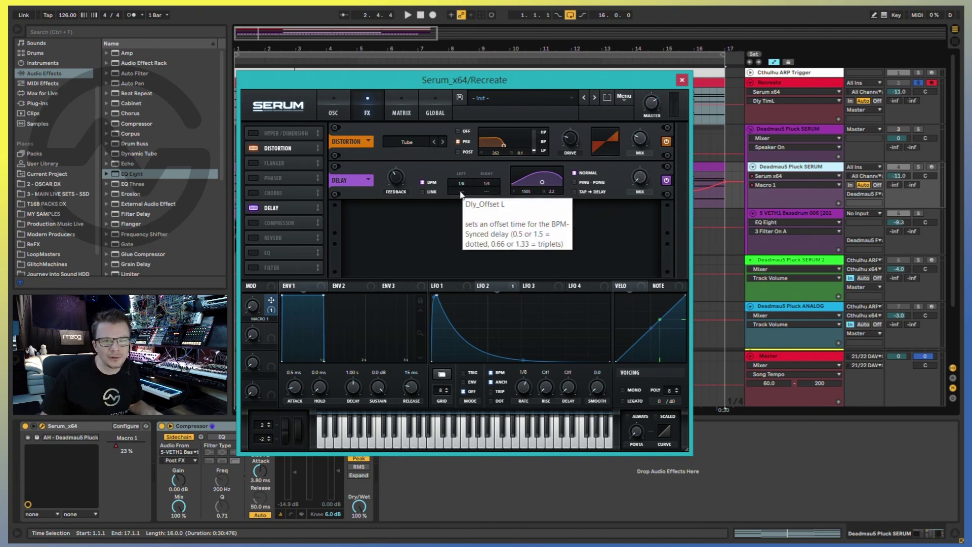
drag(460, 194, 399, 261)
key(space)
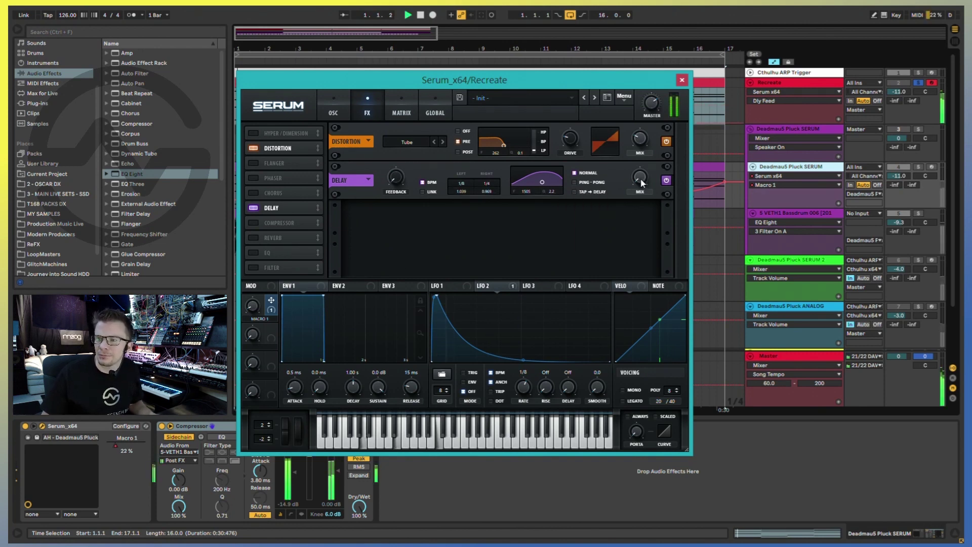
click(641, 178)
drag(641, 174, 642, 155)
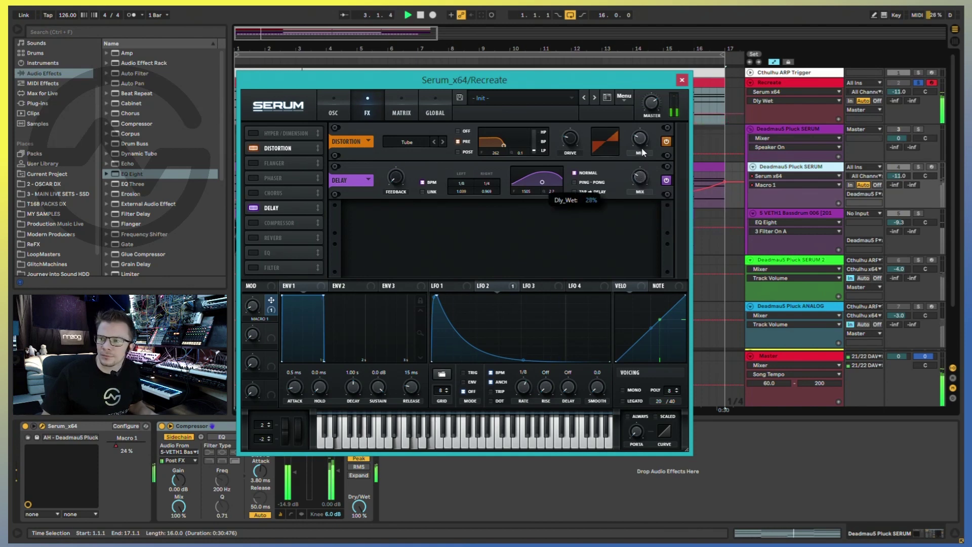
click(666, 180)
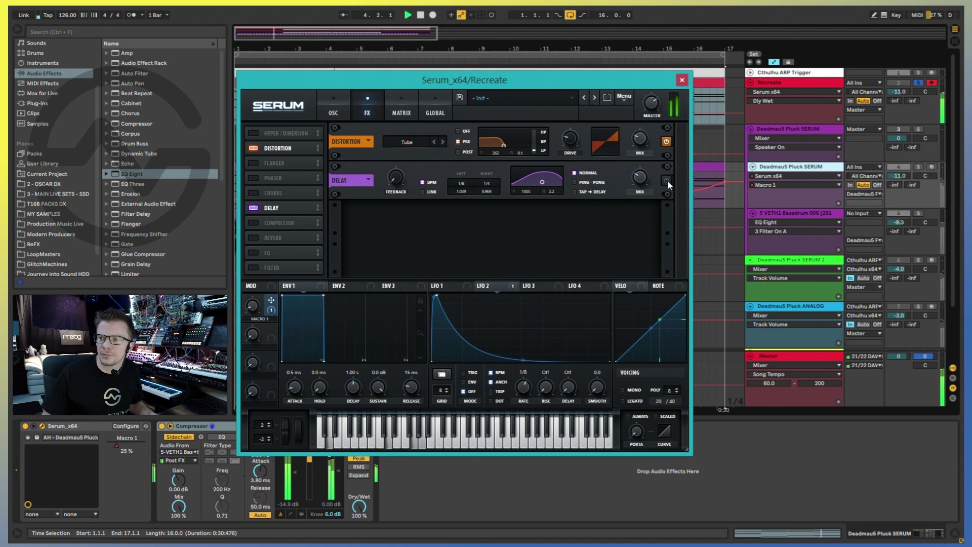
Step: Turn on the reverb at about 29% mix and return to the oscillator page
click(253, 237)
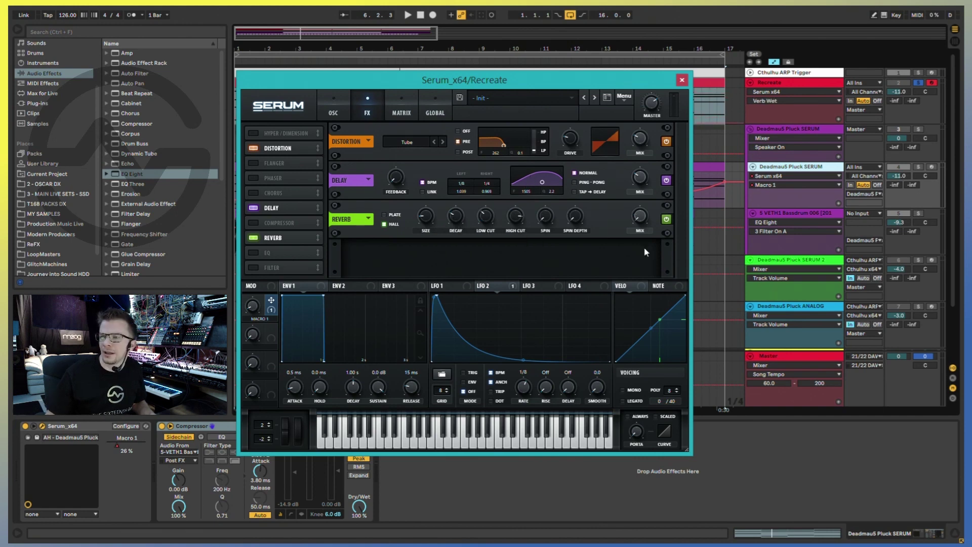
key(space)
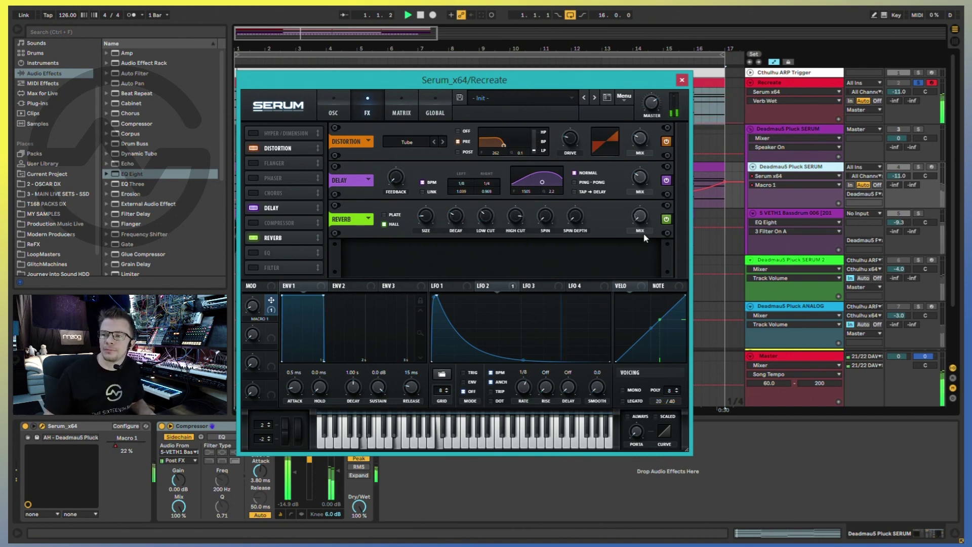
mouse_move(640, 216)
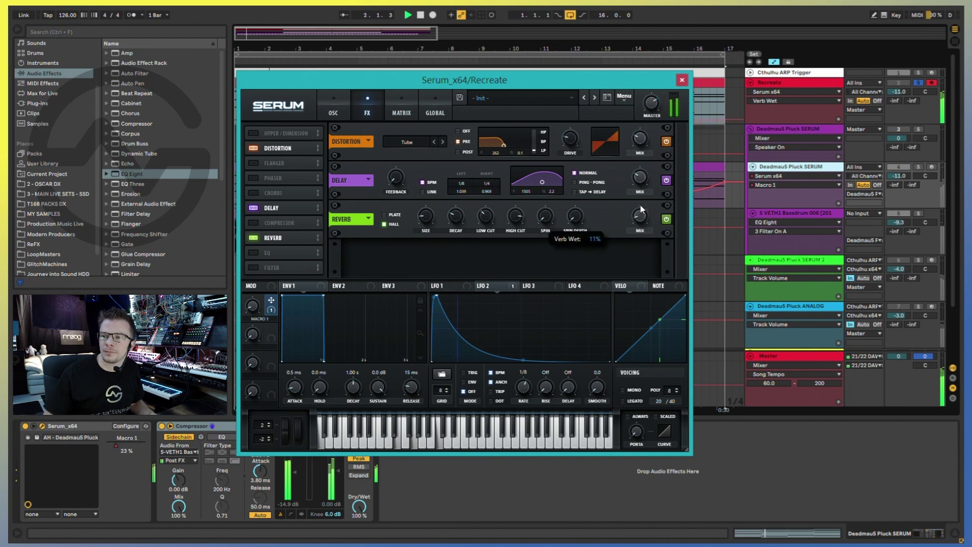
drag(639, 198, 642, 188)
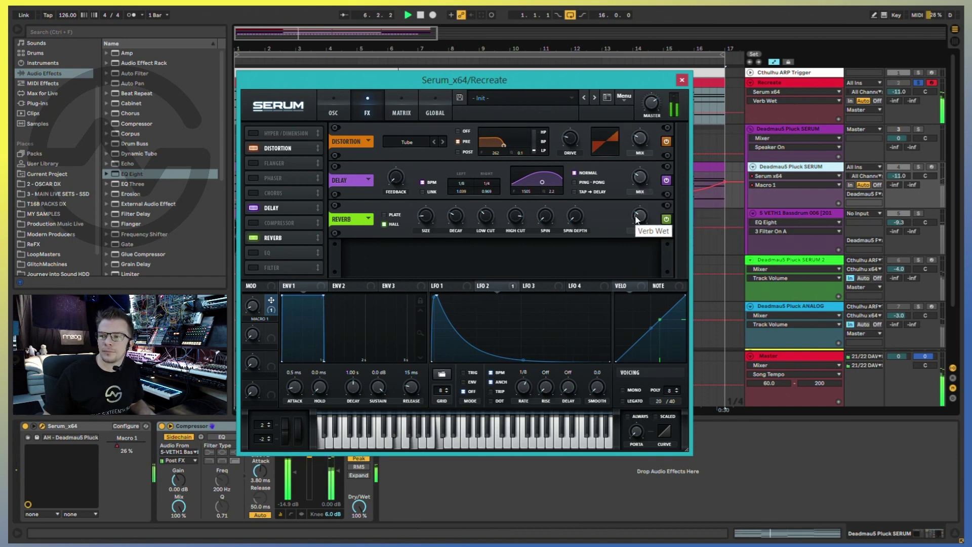
click(333, 109)
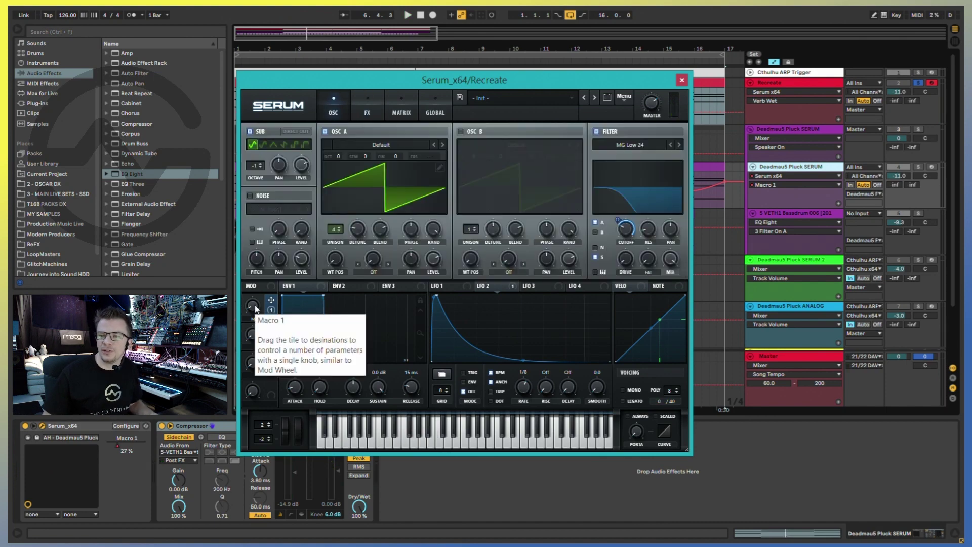
key(Up)
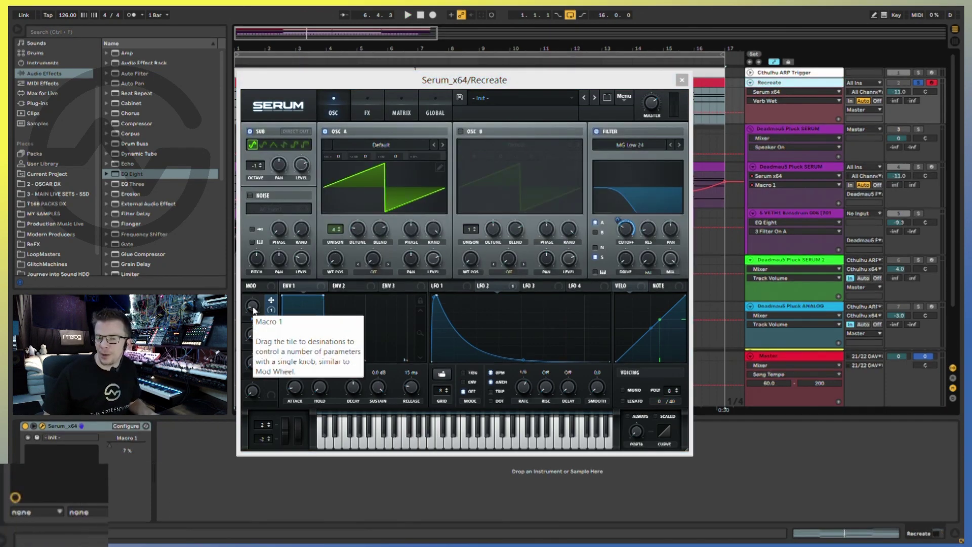
Step: Expose Serum's Macro 1 to Live, set it to 0%, then raise it to test the filter
click(253, 307)
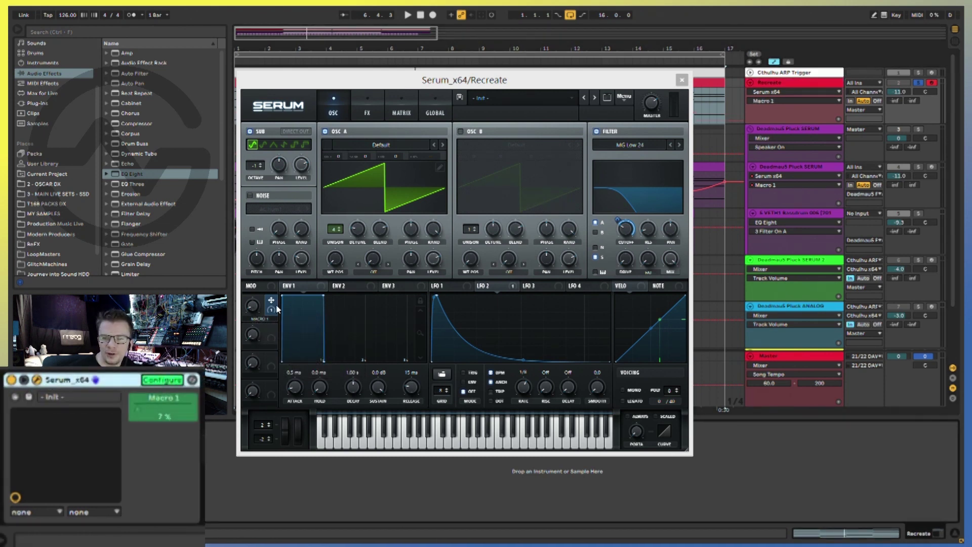
click(255, 305)
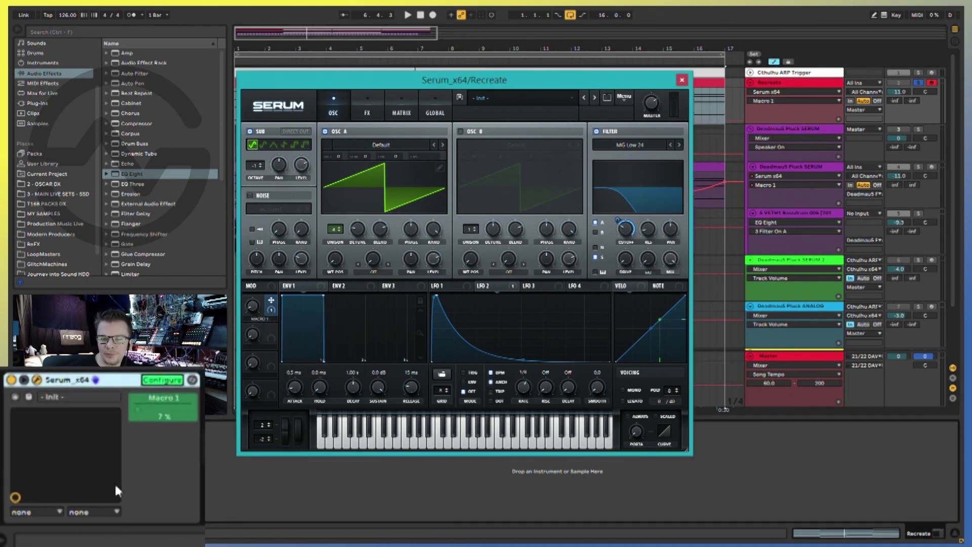
click(138, 406)
drag(138, 405, 138, 412)
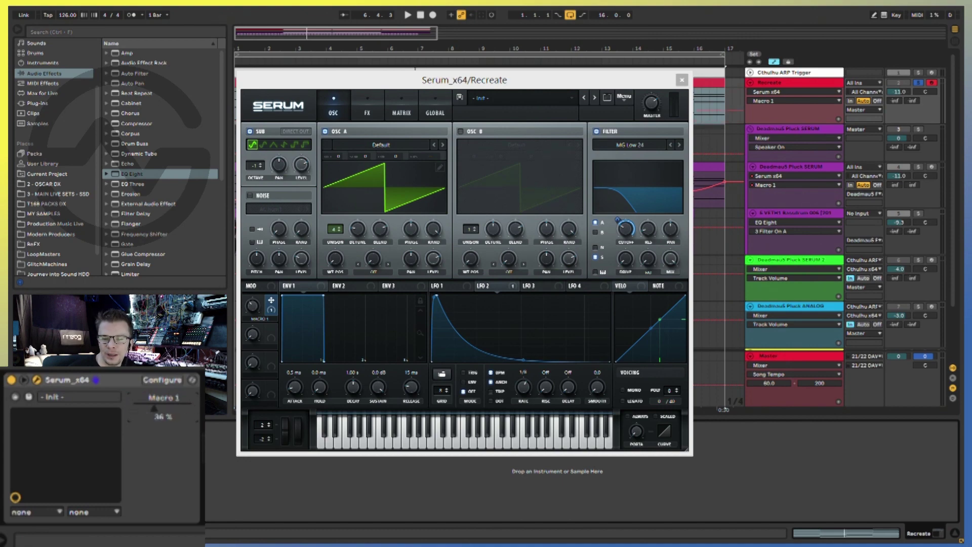
drag(401, 86, 468, 305)
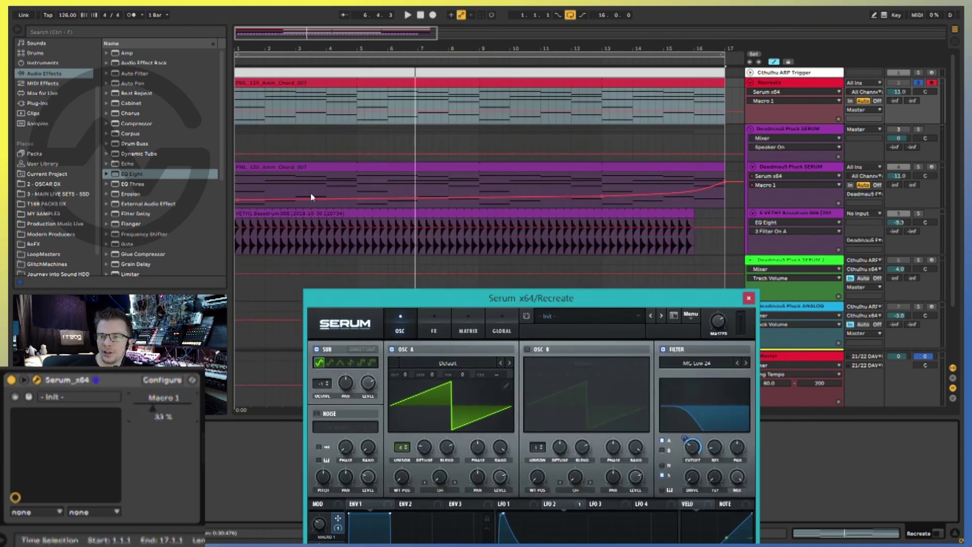
drag(153, 407, 154, 372)
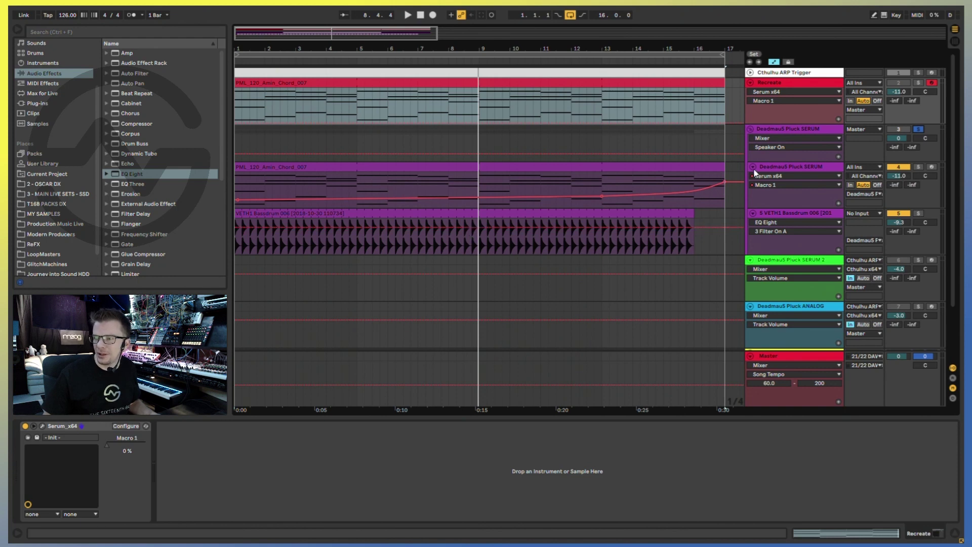
Step: Play the Deadmau5 Pluck SERUM track, then fold its group away
click(789, 166)
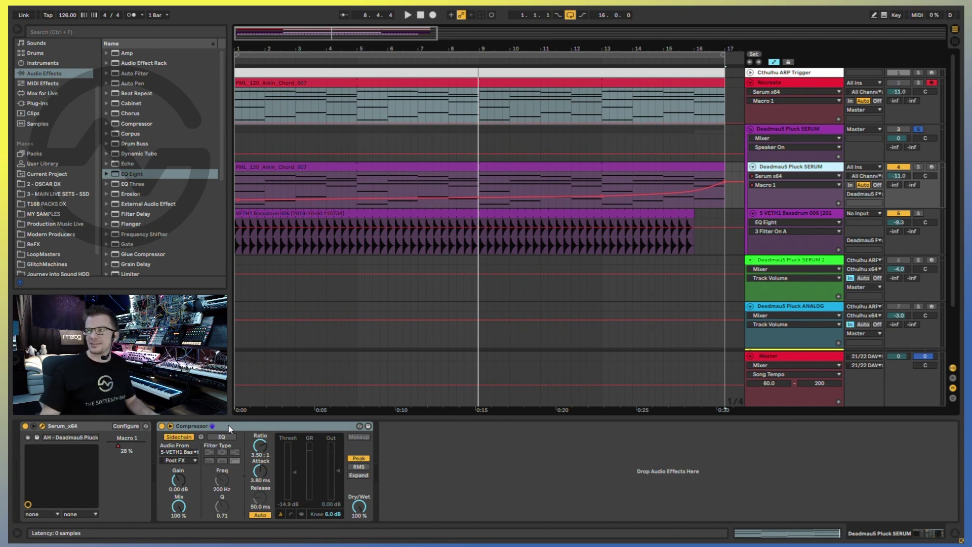
key(space)
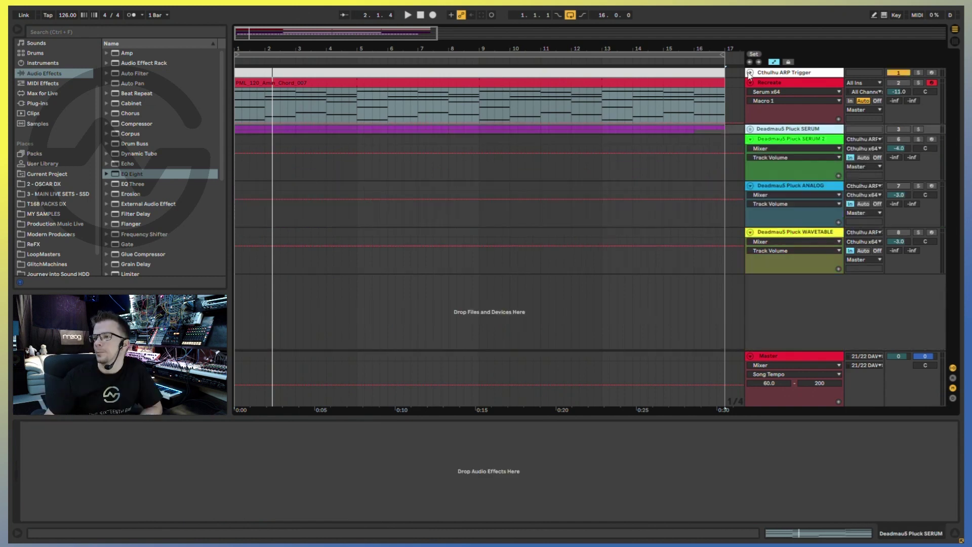
click(751, 128)
Step: Inspect the Cthulhu arpeggiator and the SERUM 2, ANALOG and WAVETABLE pluck devices
click(750, 72)
click(426, 75)
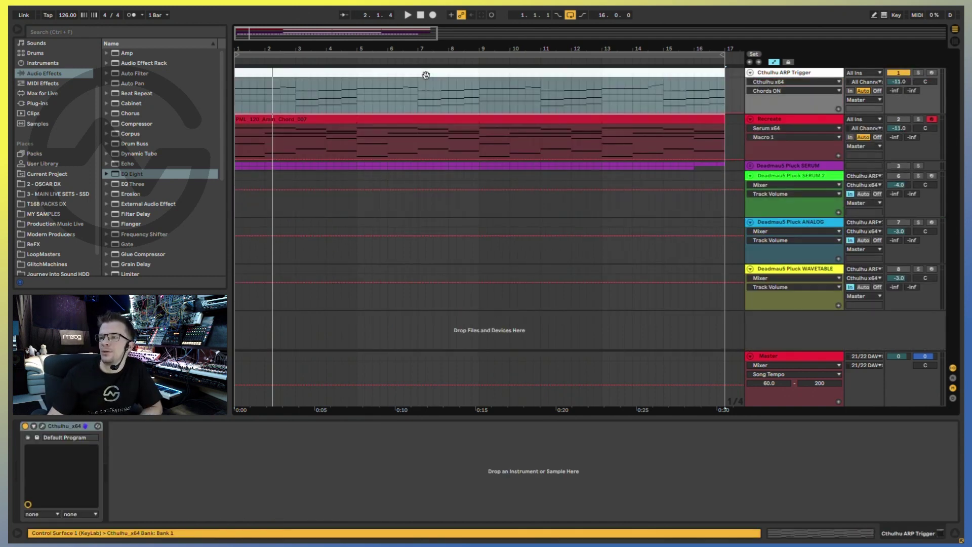
click(806, 76)
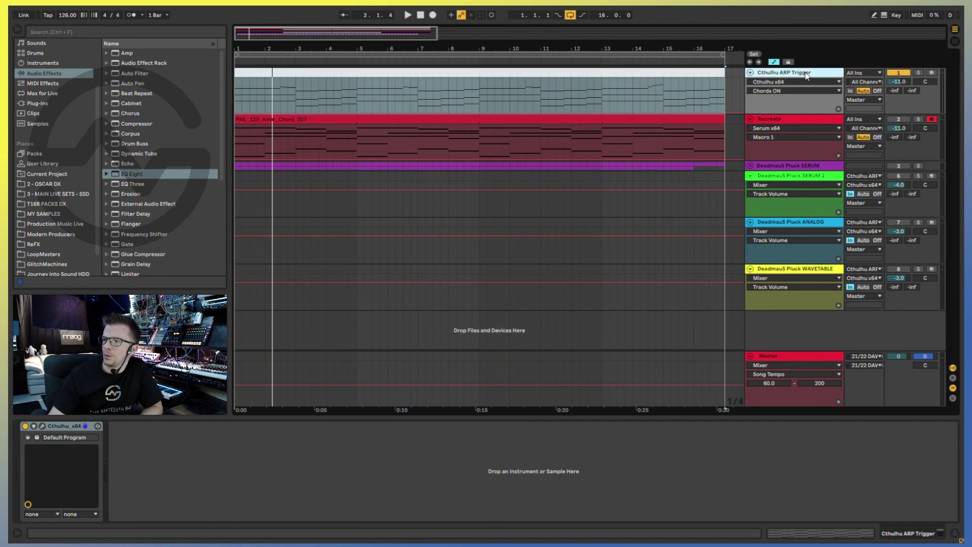
click(782, 182)
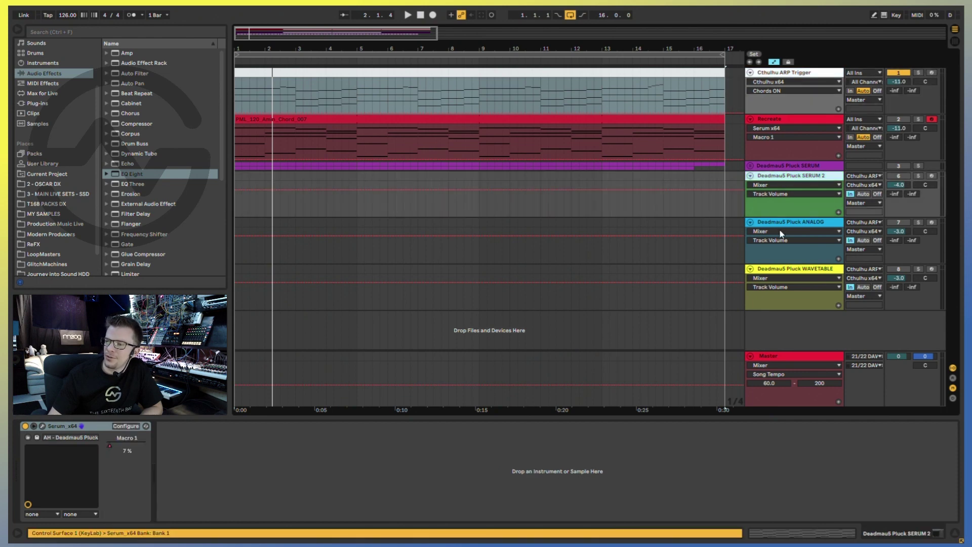
click(783, 224)
click(785, 275)
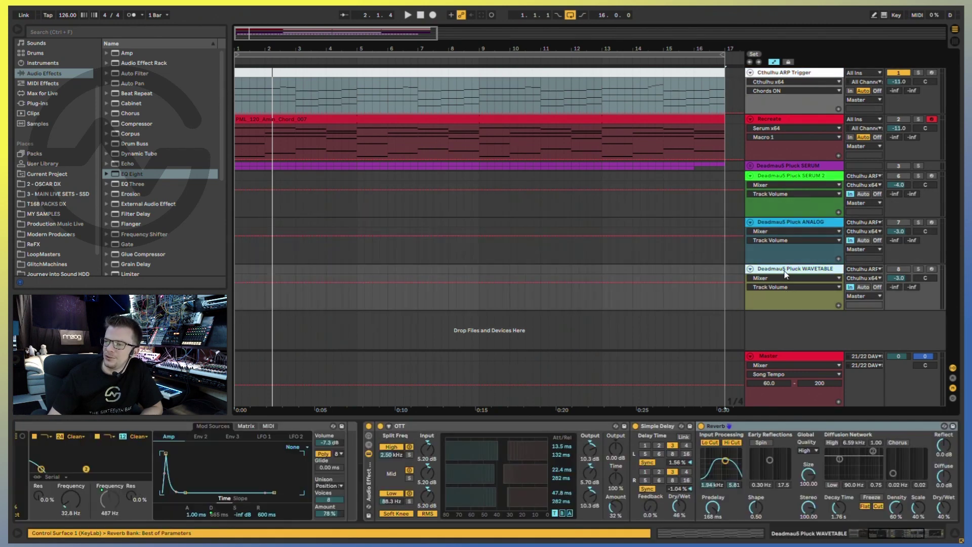
Step: Move the SERUM 2 track's Macro 1 automation end point to 0.95
click(785, 181)
click(783, 223)
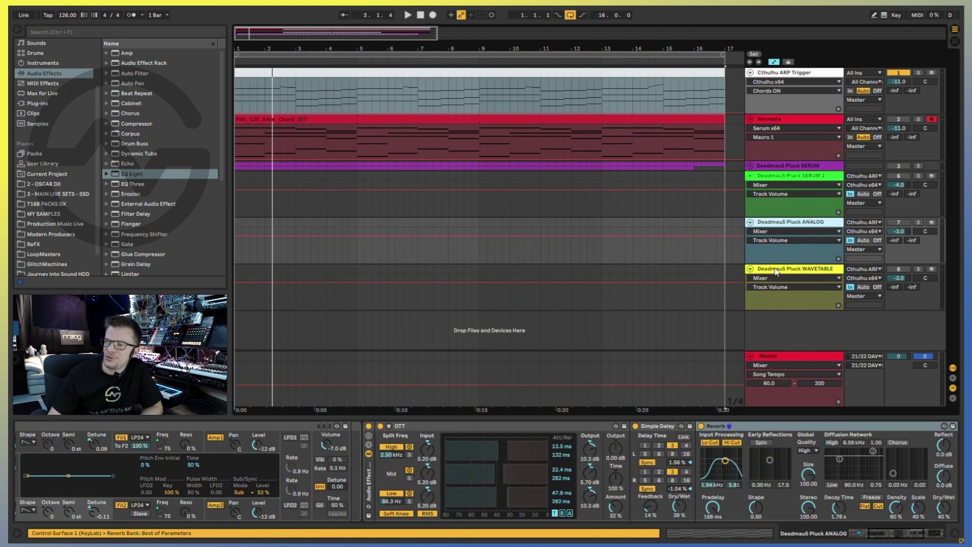
click(776, 270)
click(792, 177)
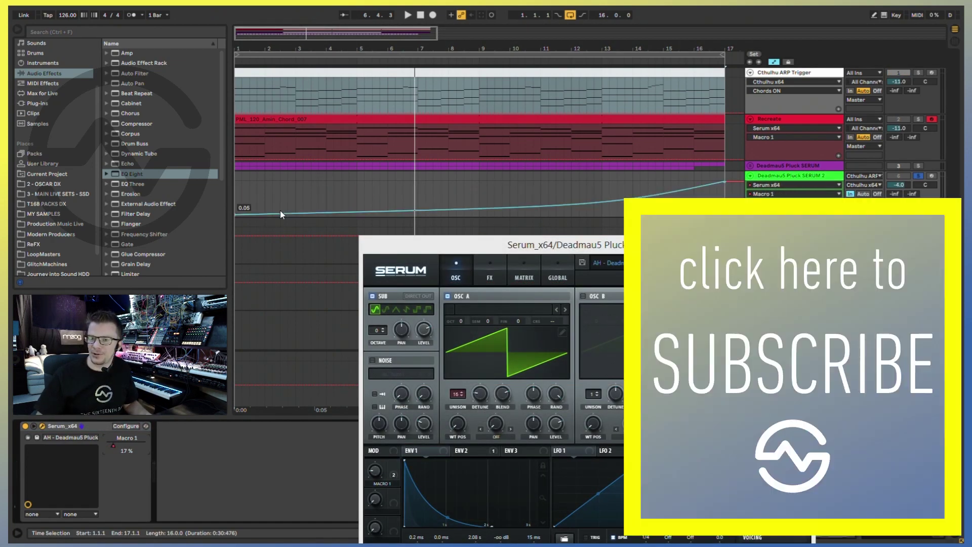
drag(723, 181, 717, 184)
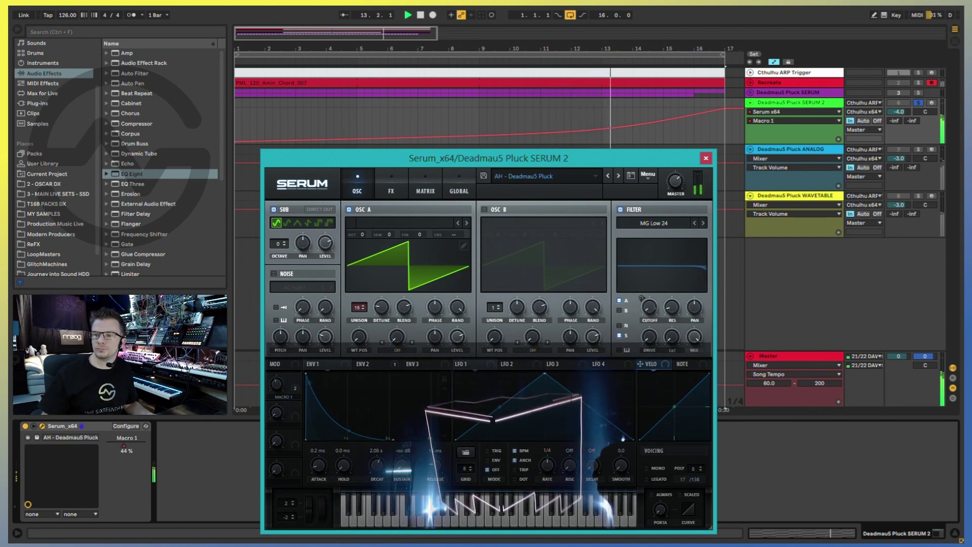
click(749, 73)
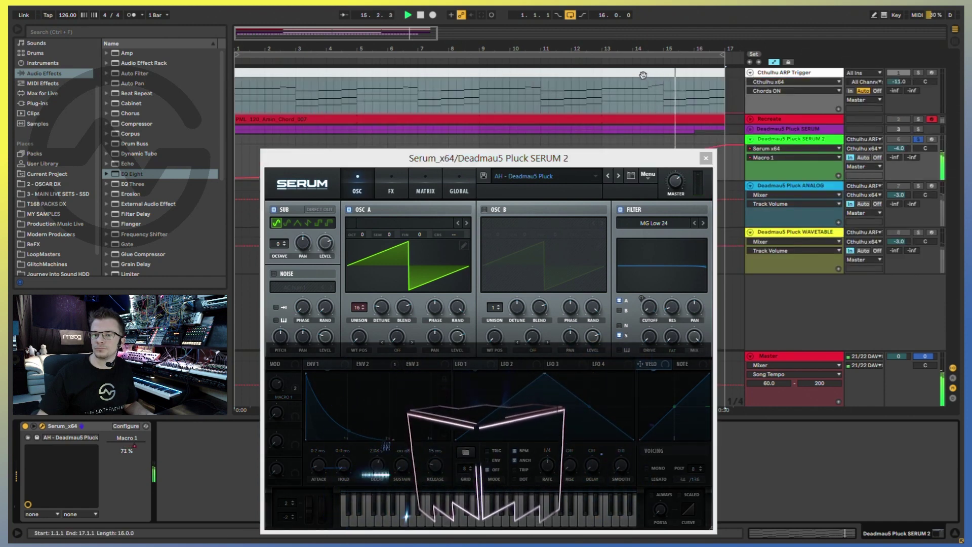
Step: Check Serum's ENV 2, hand-turn Macro 1 during playback, then move to the ANALOG track
click(751, 73)
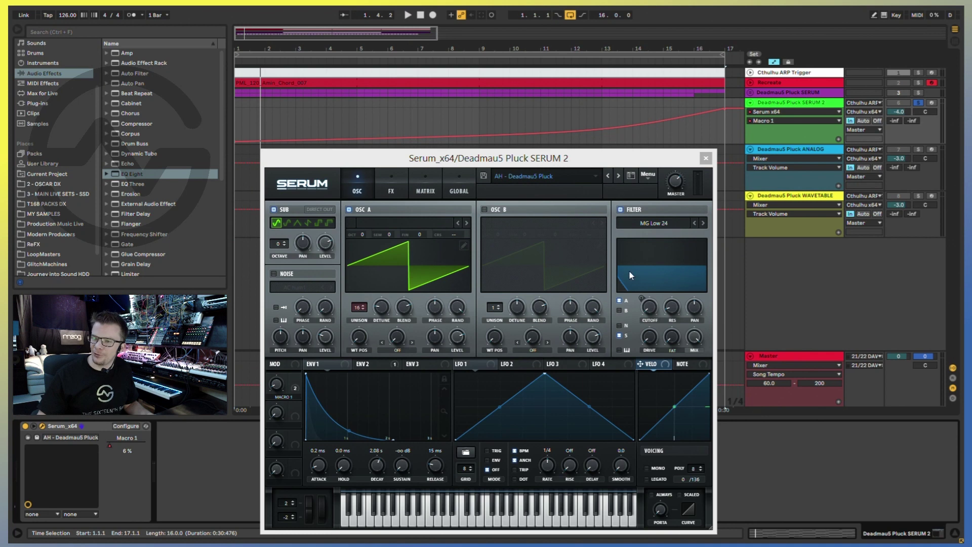
click(375, 363)
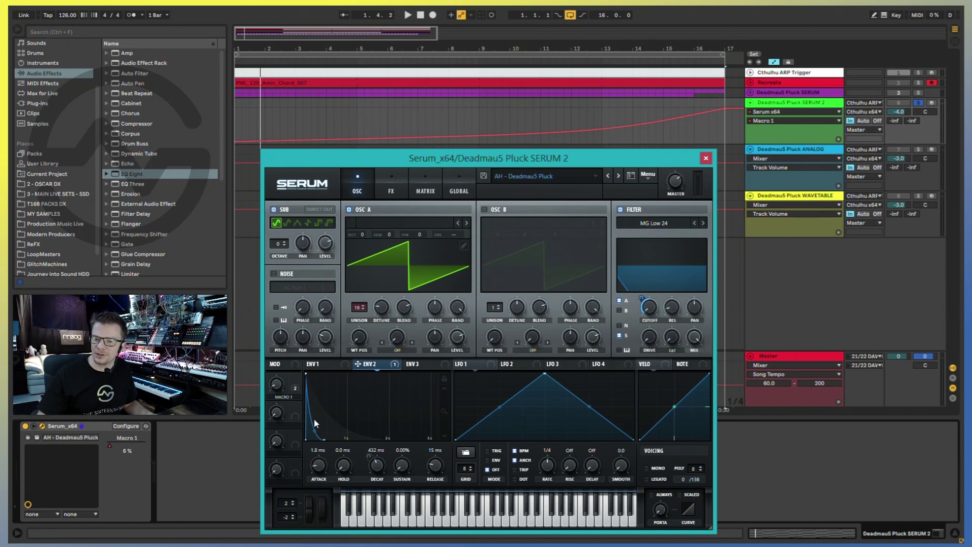
click(276, 385)
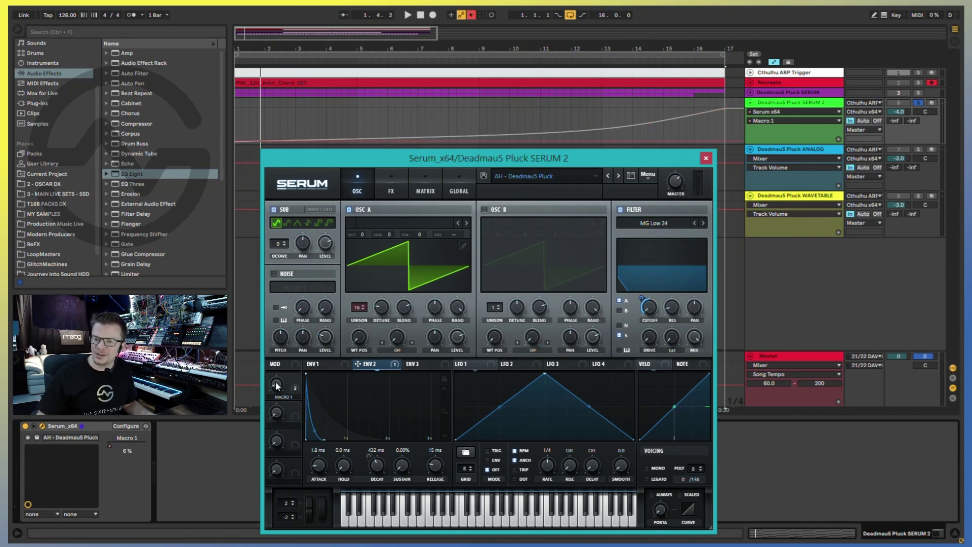
mouse_move(649, 309)
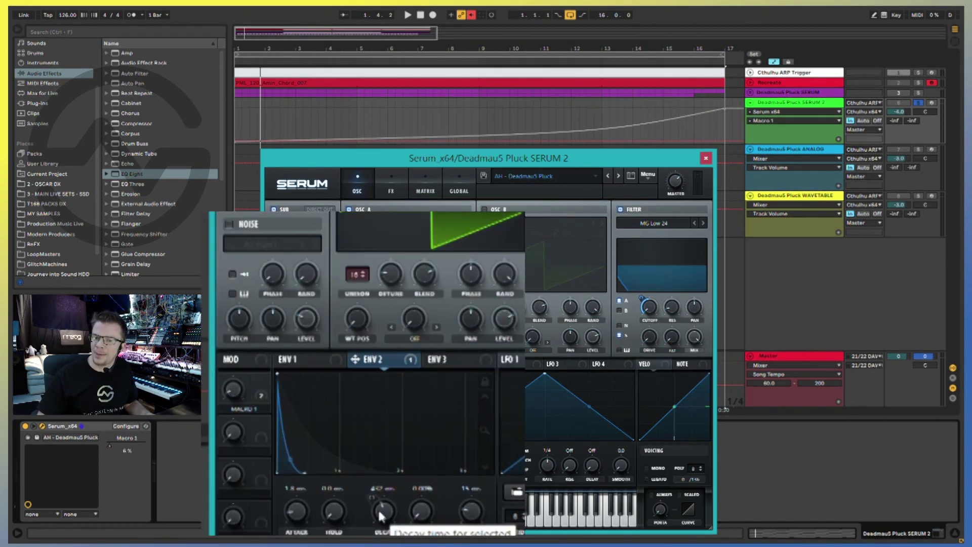
mouse_move(234, 383)
key(space)
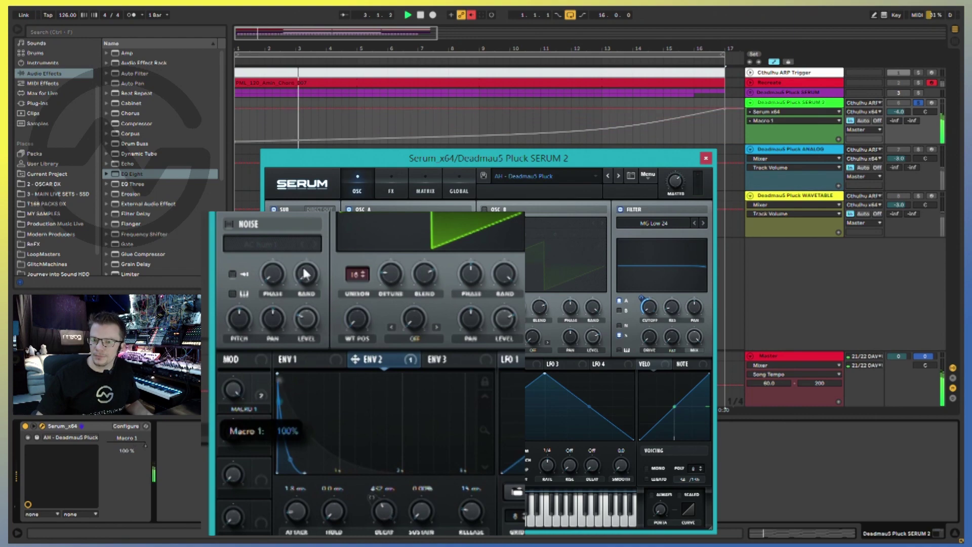
key(space)
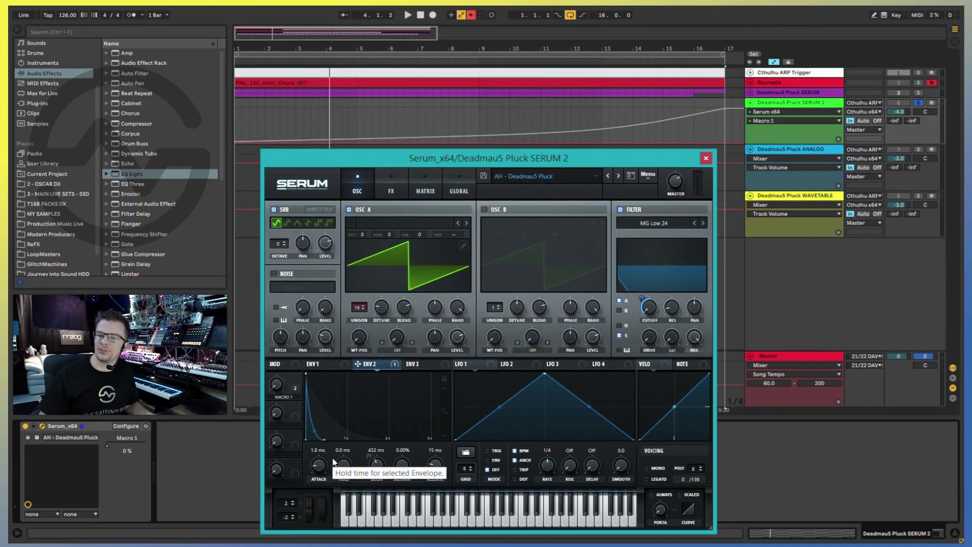
key(Down)
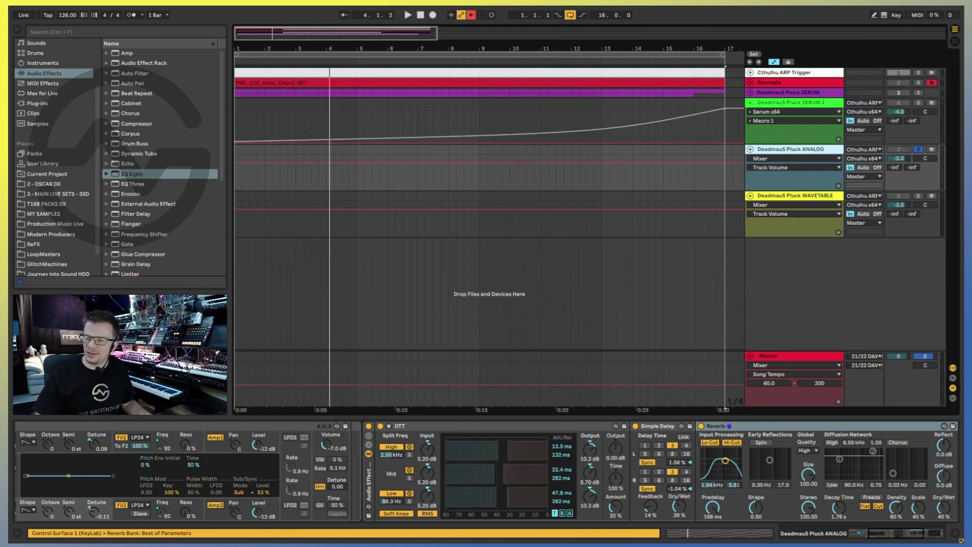
Step: Play back the ANALOG rack's rising Open It Up automation, then bring up the WAVETABLE track's devices
drag(898, 537, 876, 540)
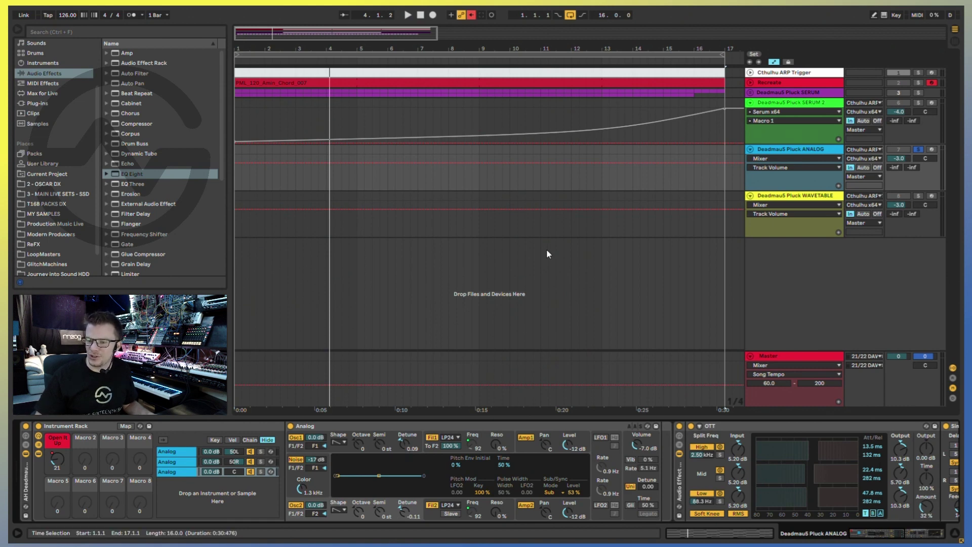
key(space)
click(63, 456)
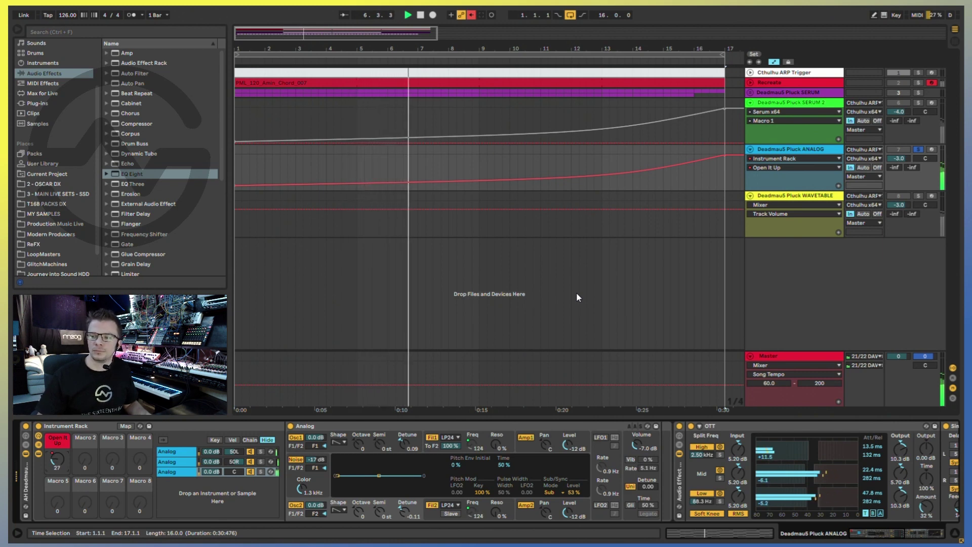
drag(886, 534, 937, 541)
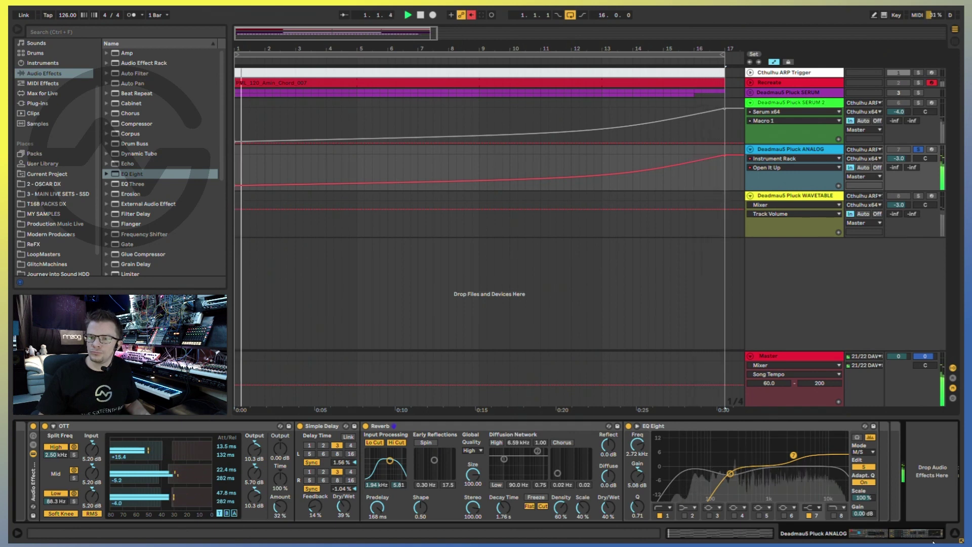
click(792, 197)
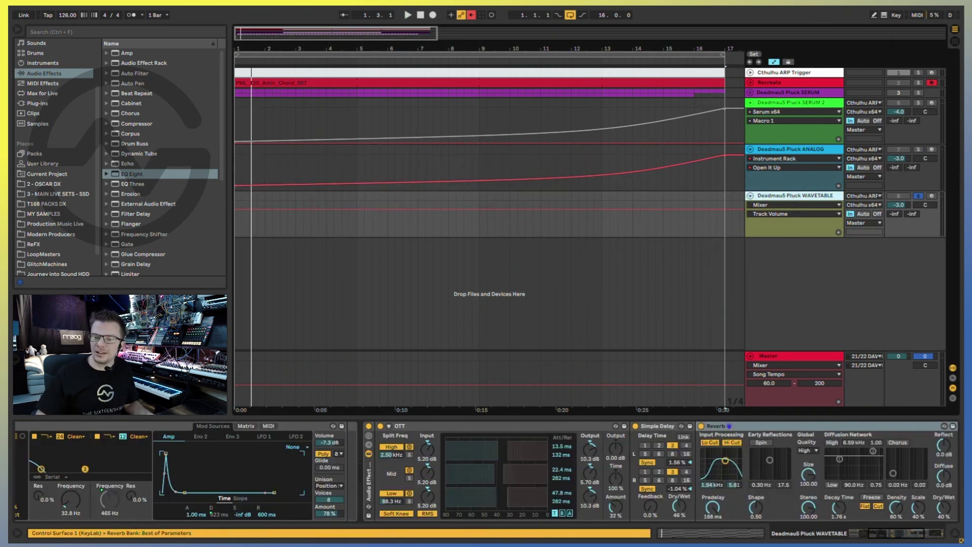
Step: Show the WAVETABLE Instrument Rack's rising Macro 1 automation lane and play the Wavetable pluck
drag(930, 530, 858, 532)
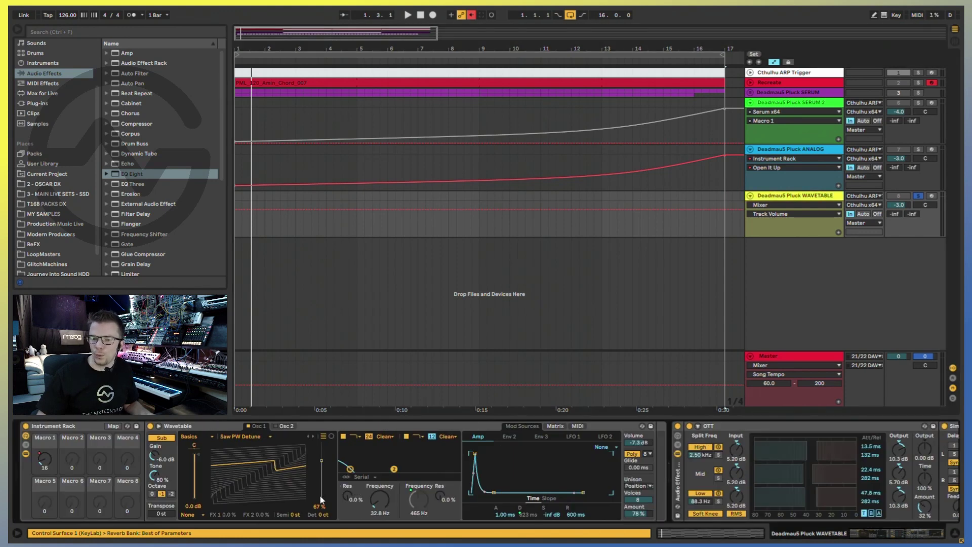
click(44, 457)
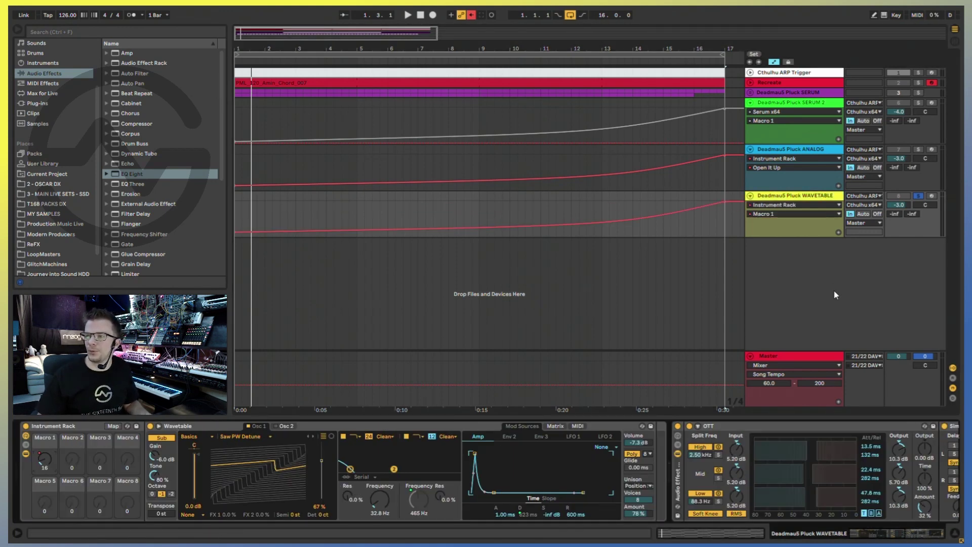
key(space)
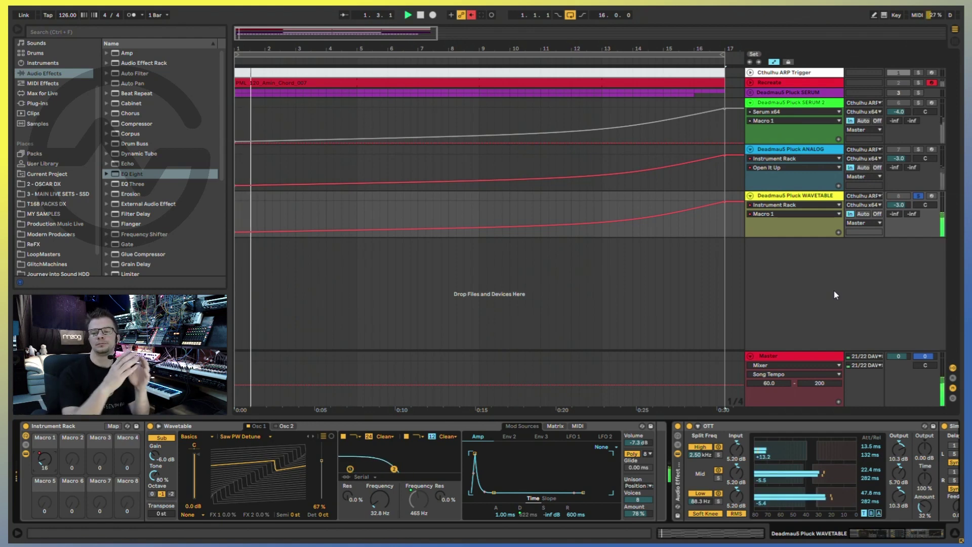